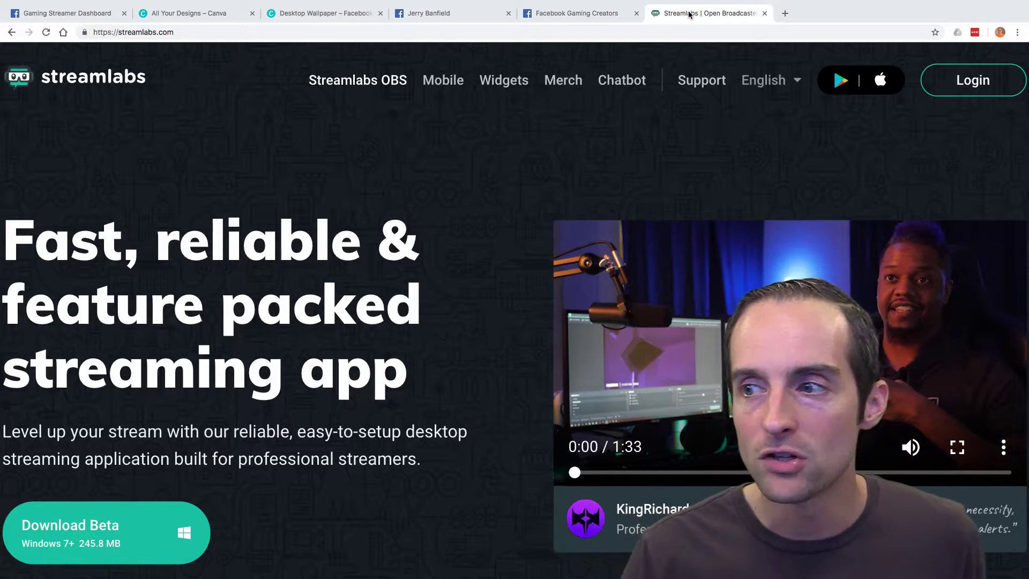
Move Streamlabs into its own full-screen window, log in with Twitch, and open My Donations
left_click_drag(689, 14, 213, 19)
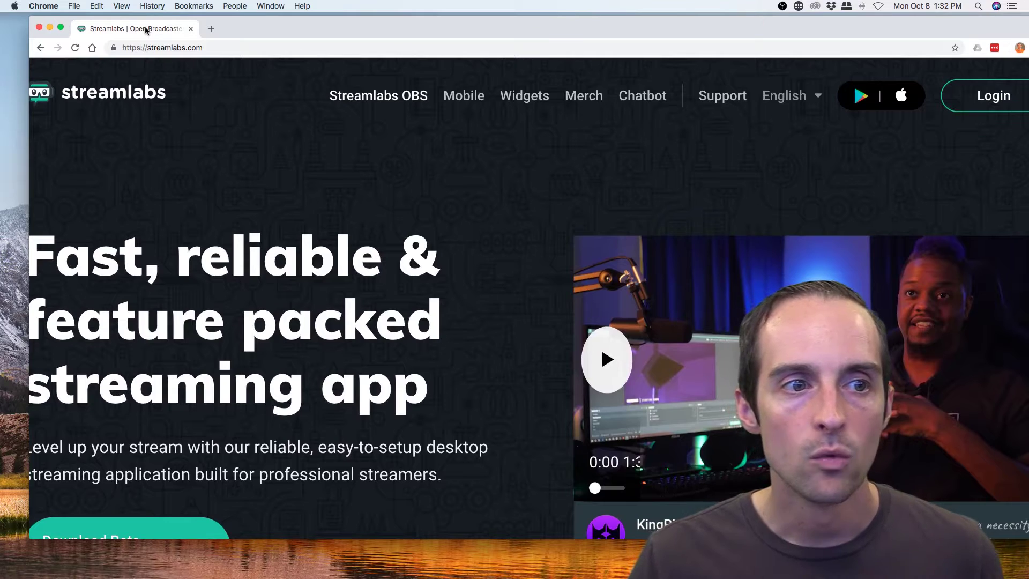
left_click(61, 27)
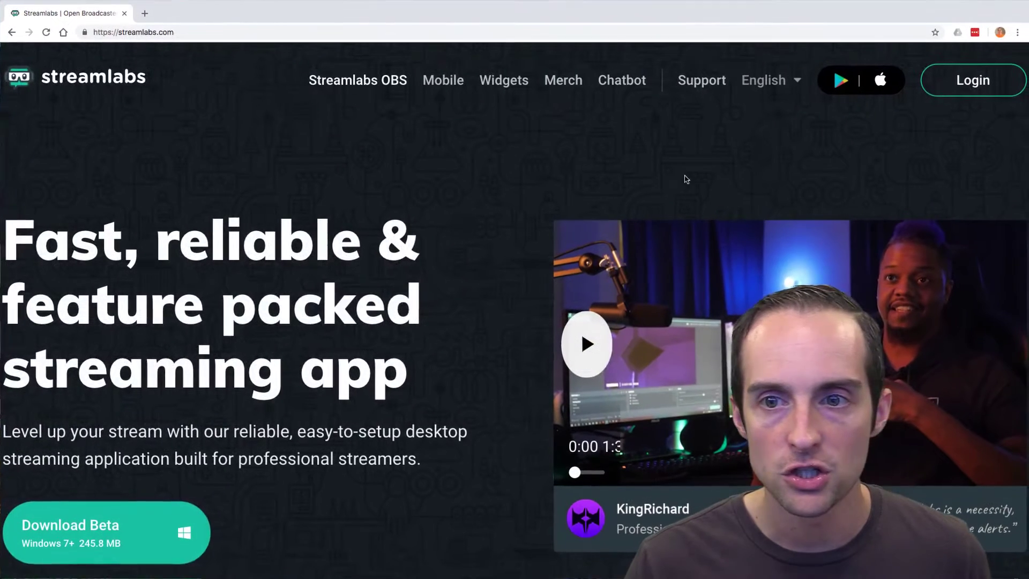
left_click(971, 91)
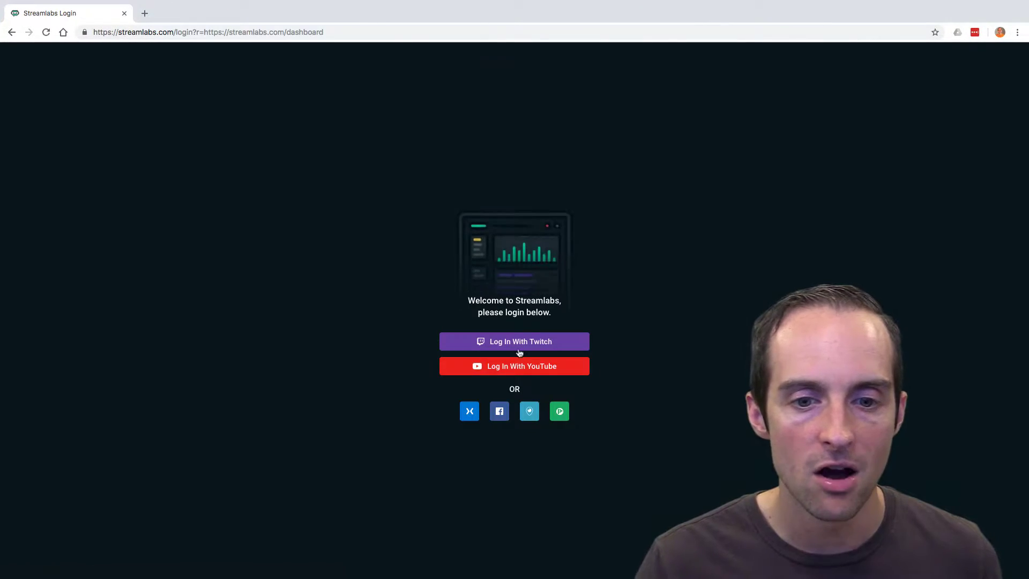
left_click(513, 343)
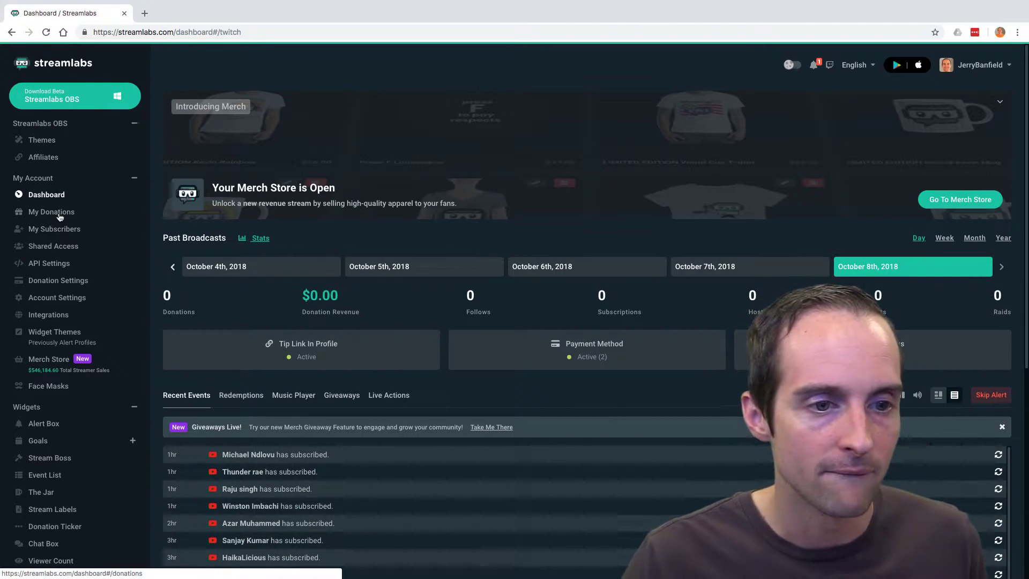
left_click(59, 214)
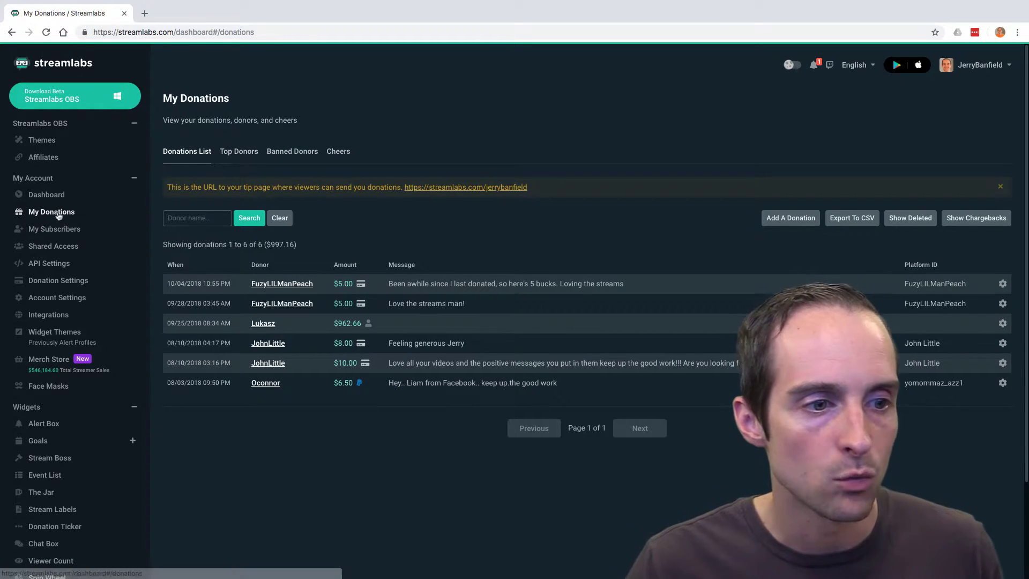
scroll(43, 428, "down", 1)
On the Alert Box page, fire test follow, subscription, bits and donation alerts
left_click(52, 424)
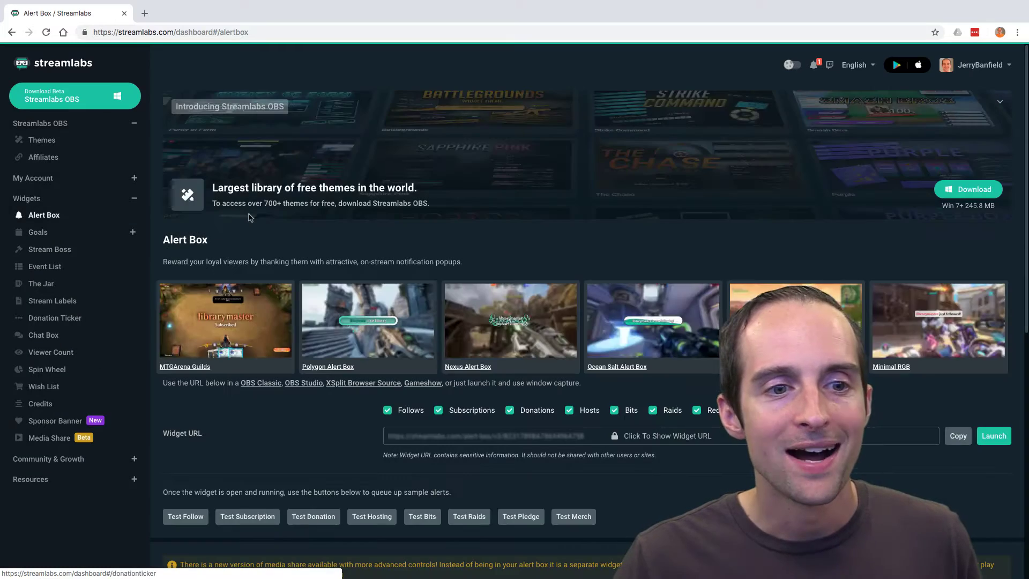
scroll(284, 326, "down", 3)
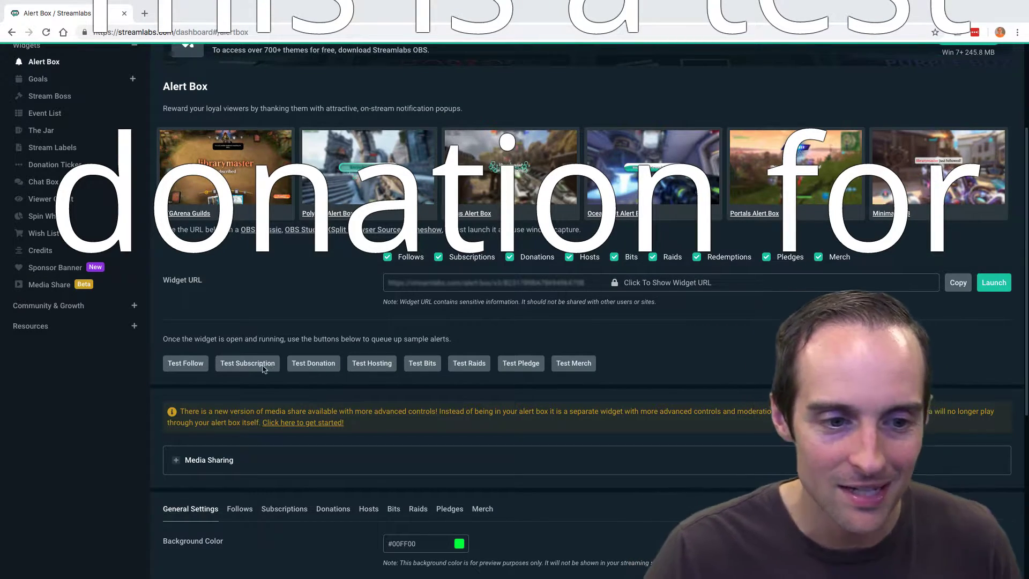
left_click(205, 366)
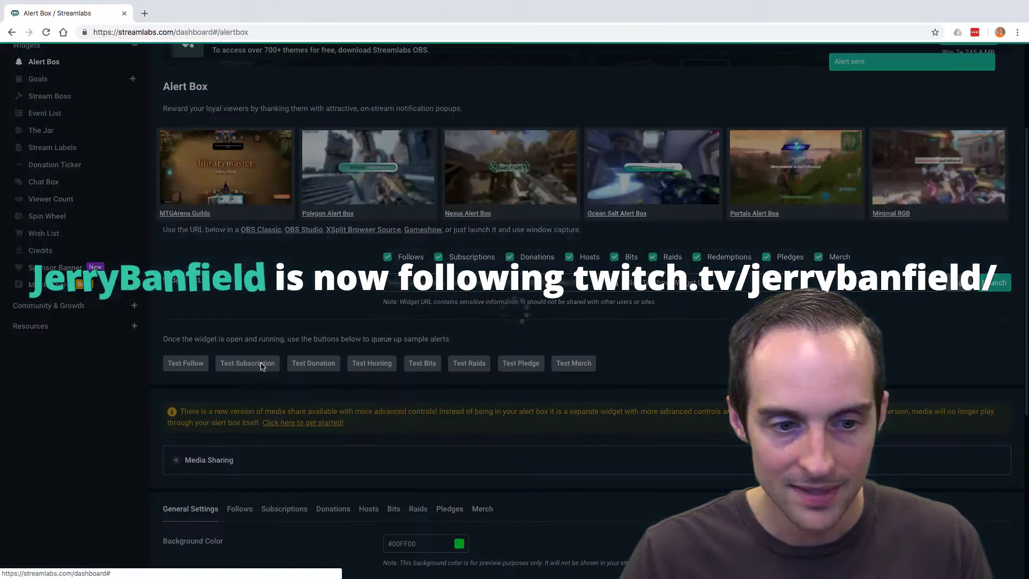
left_click(266, 365)
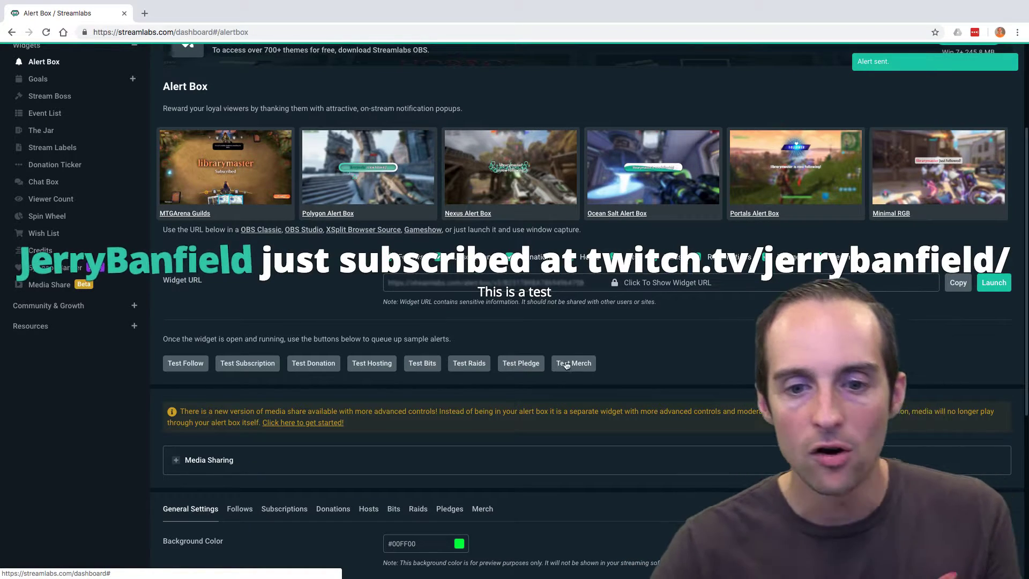
left_click(425, 367)
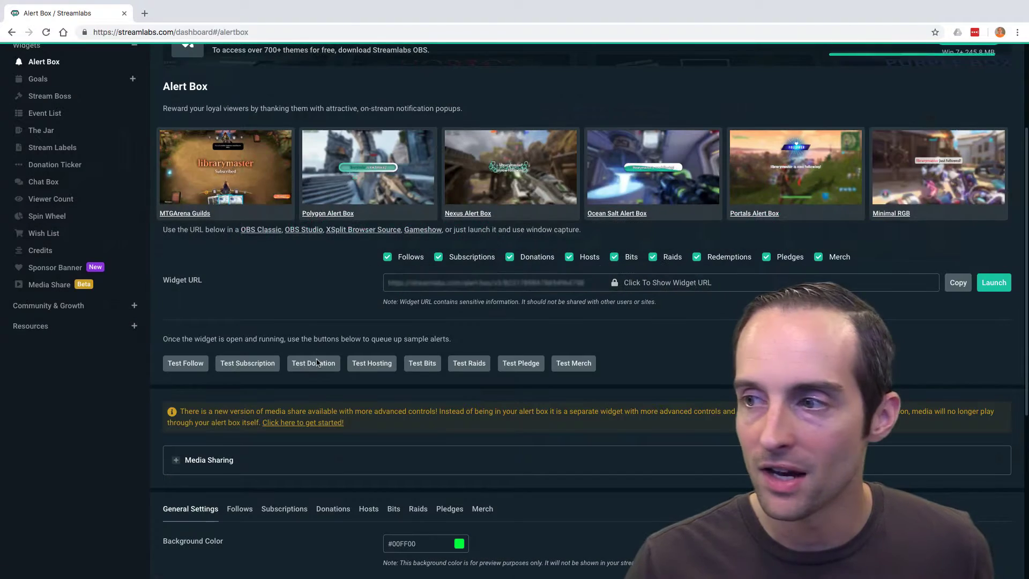
left_click(316, 364)
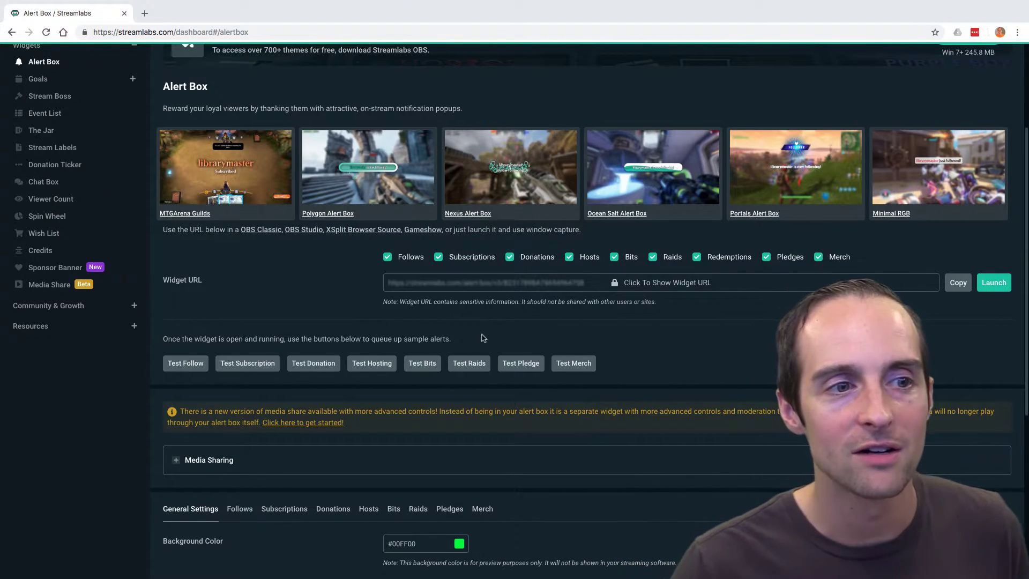
Scroll up in OBS to view the test donation alert in the Upper Right scene preview
scroll(482, 333, "up", 3)
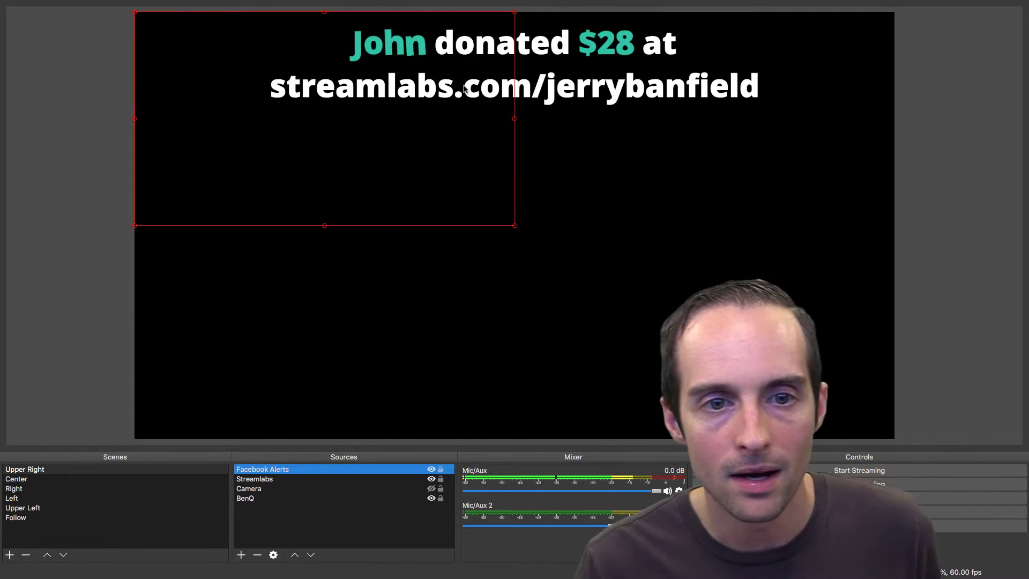
In the Upper Right scene, move the donation alert mid-screen, just lower, and show the Camera source
left_click(600, 92)
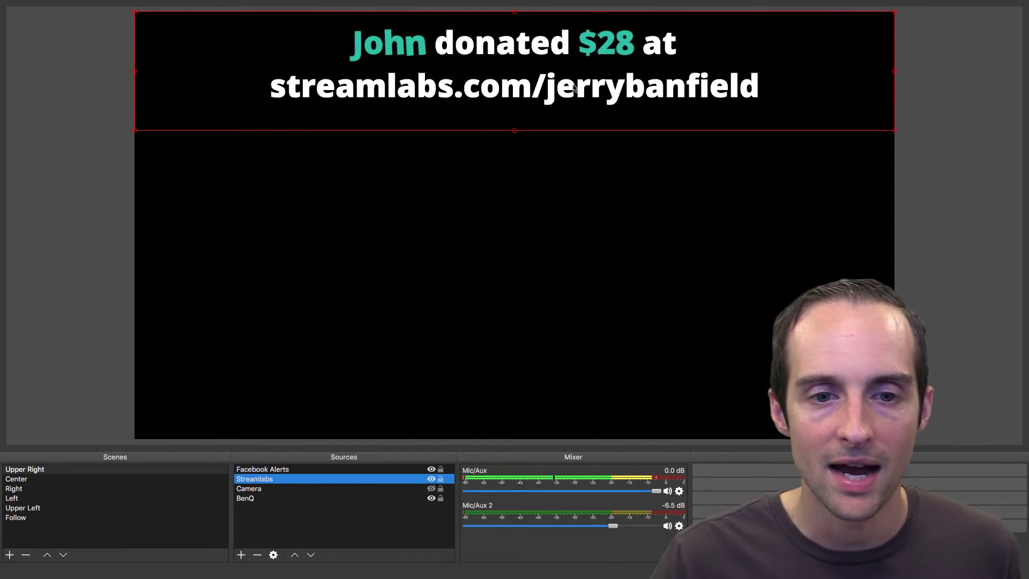
left_click_drag(601, 91, 579, 247)
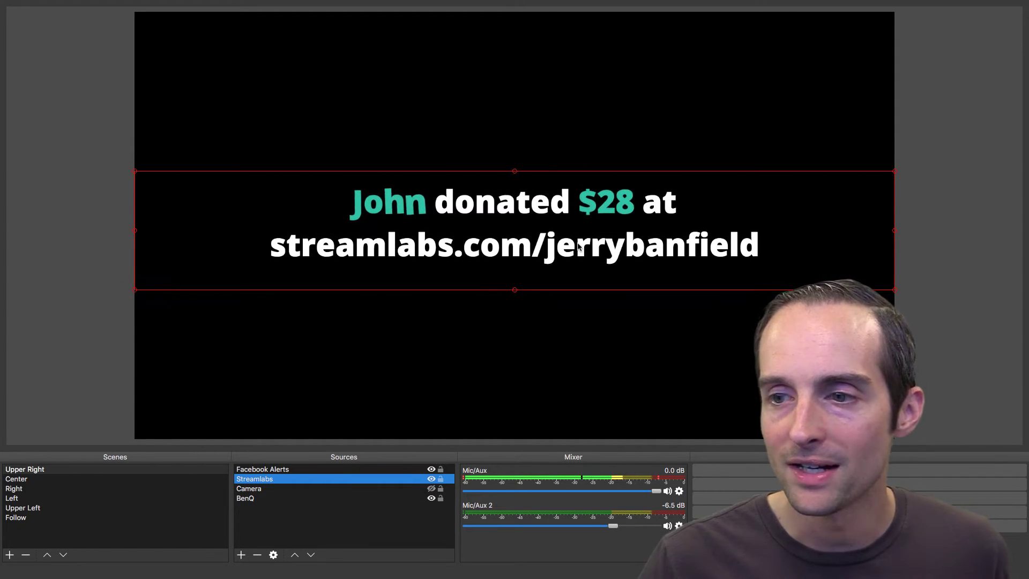
left_click(430, 488)
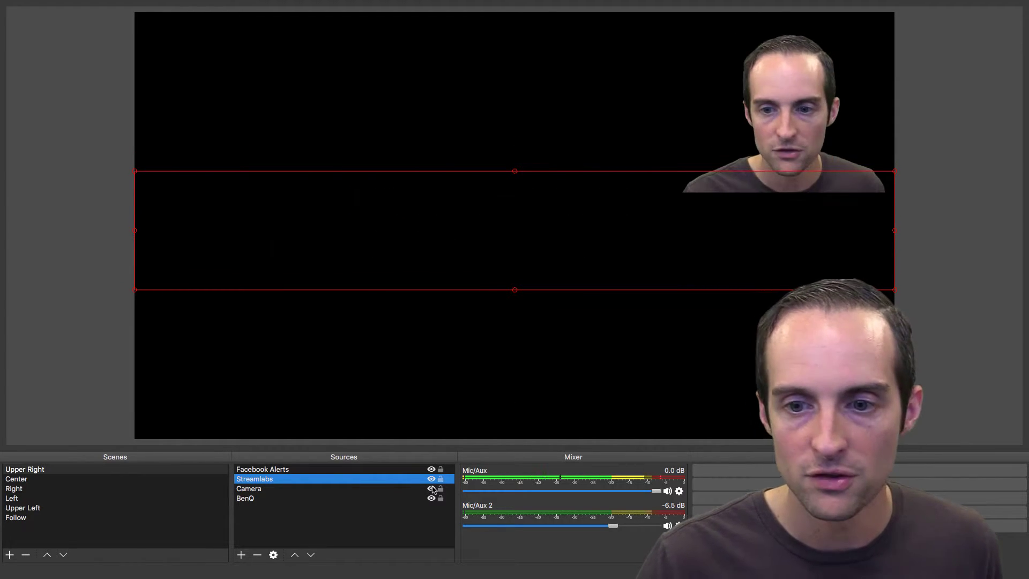
left_click_drag(466, 171, 466, 192)
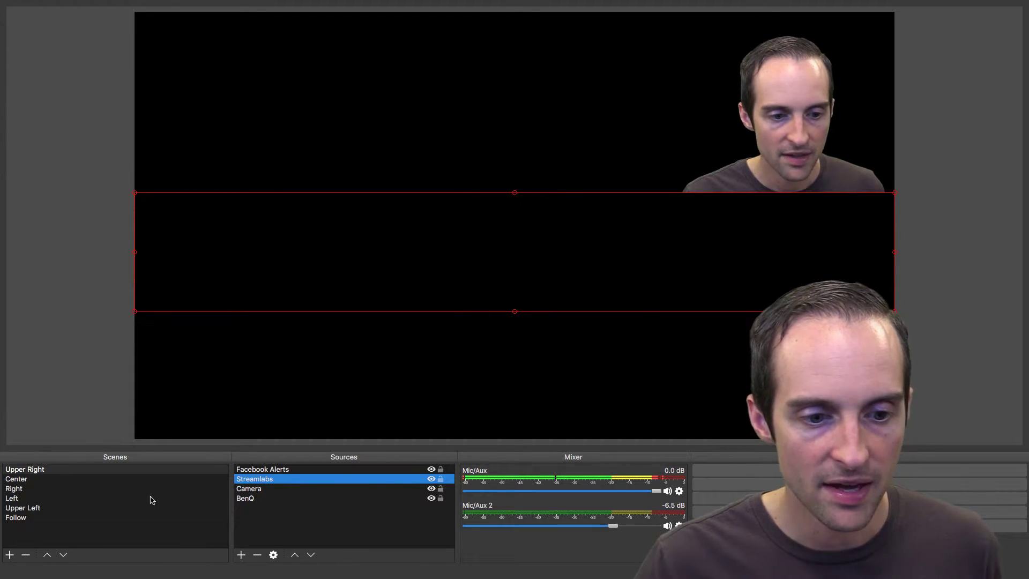
In the Right scene, drag the Streamlabs alert source down into the lower half
left_click(32, 488)
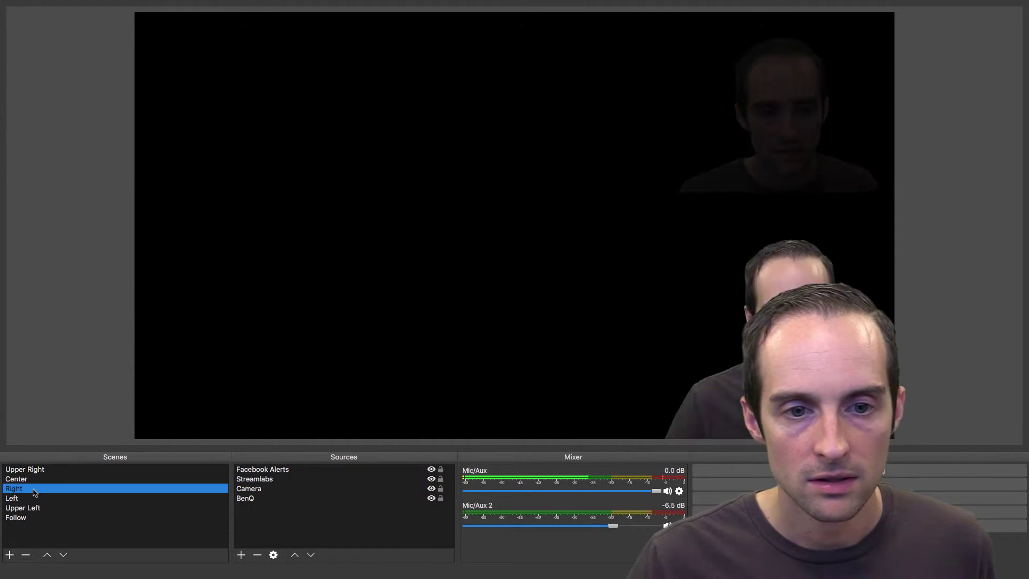
left_click(296, 478)
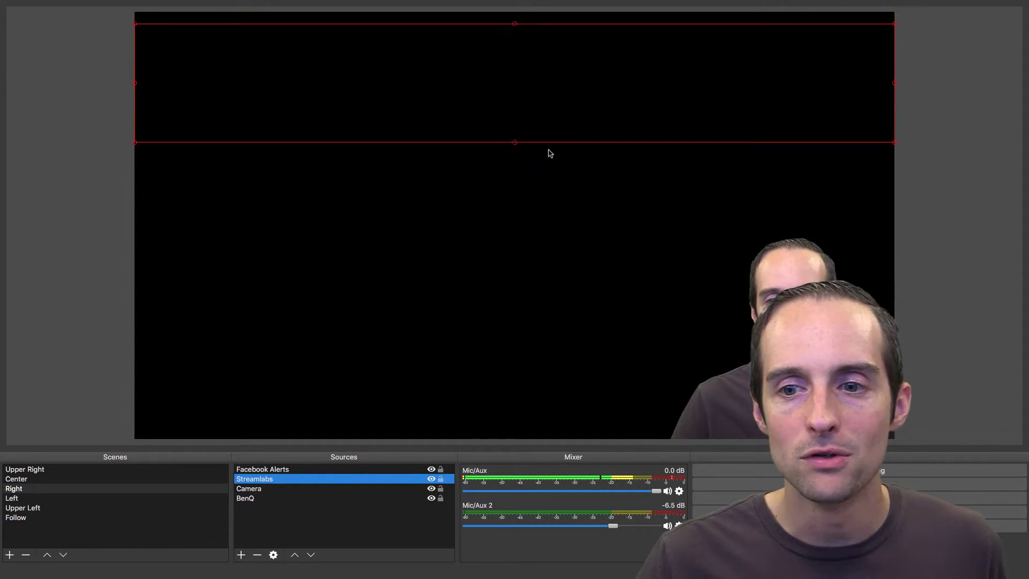
left_click_drag(549, 159, 548, 257)
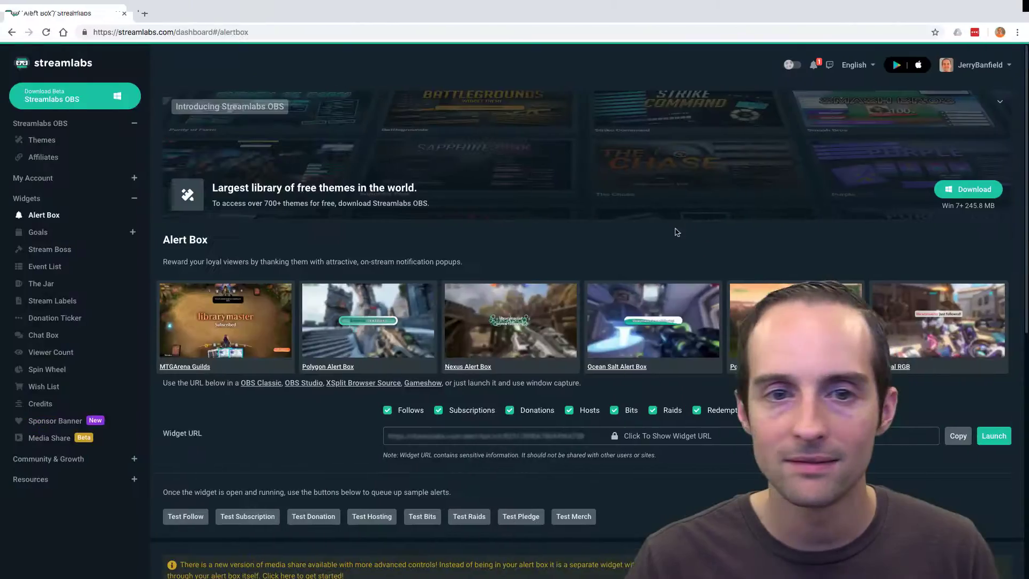
Send a test donation and check it in OBS's Center and Upper Right scenes
left_click(312, 517)
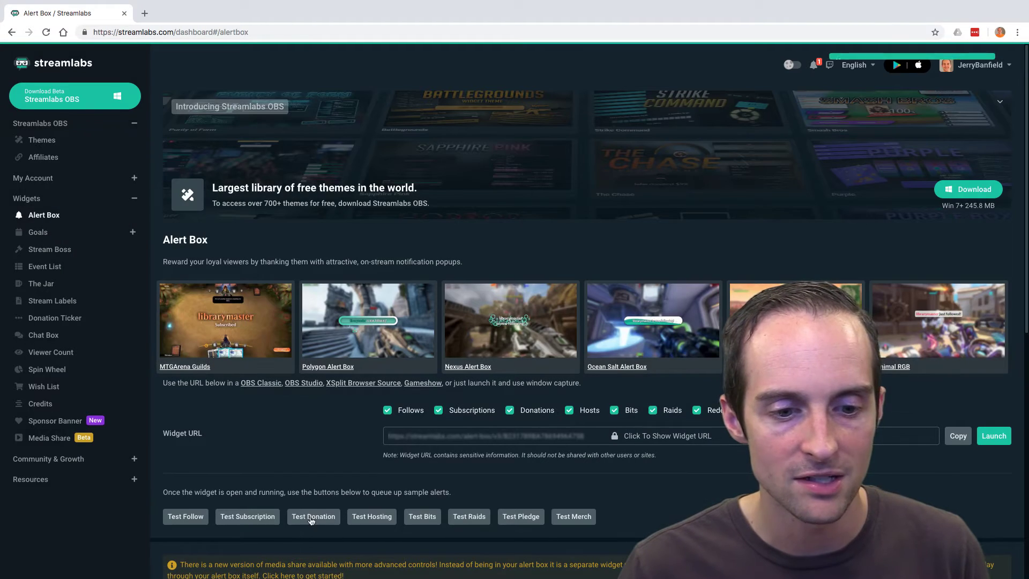
key("ctrl+Right")
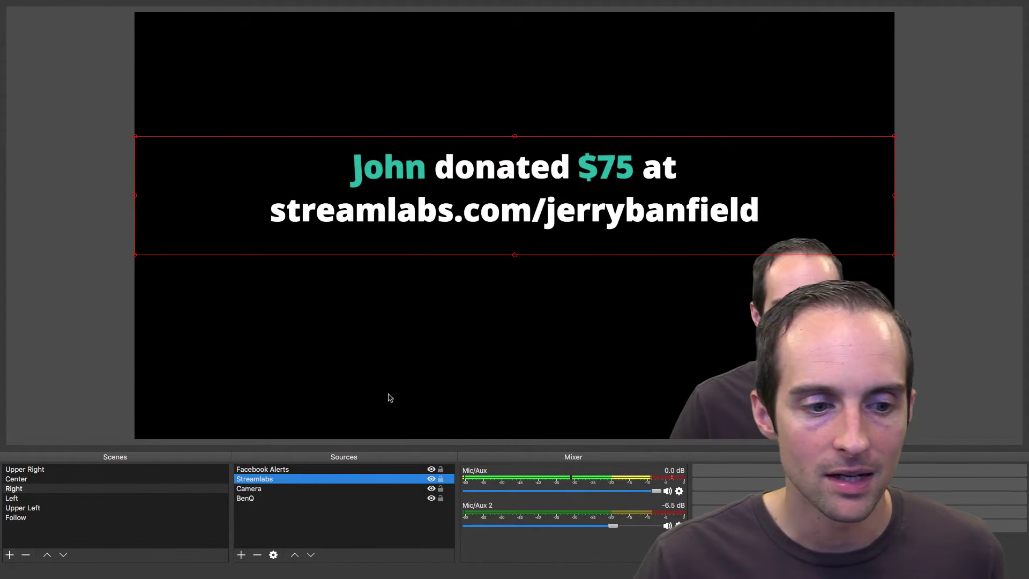
left_click(43, 479)
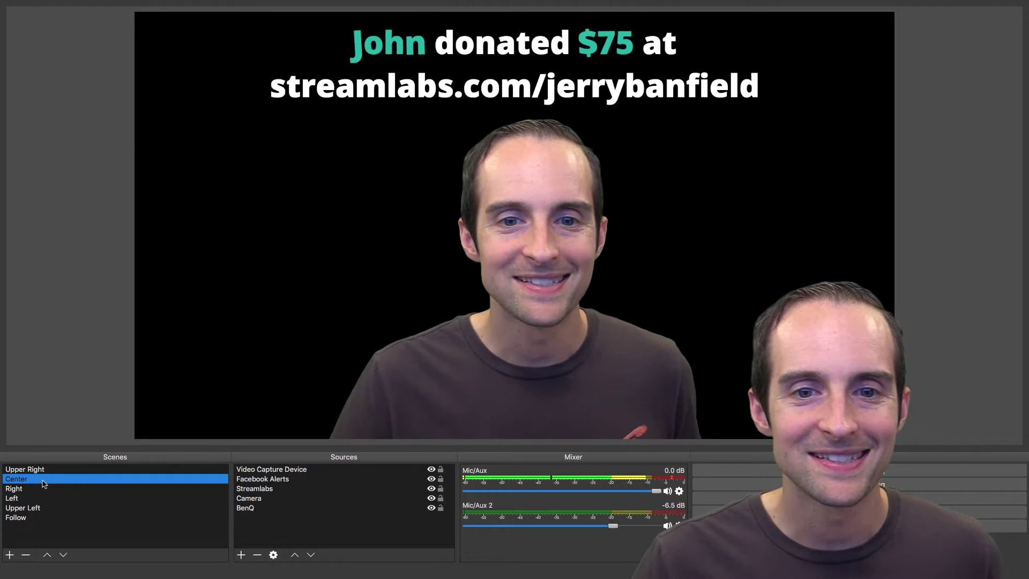
left_click(47, 470)
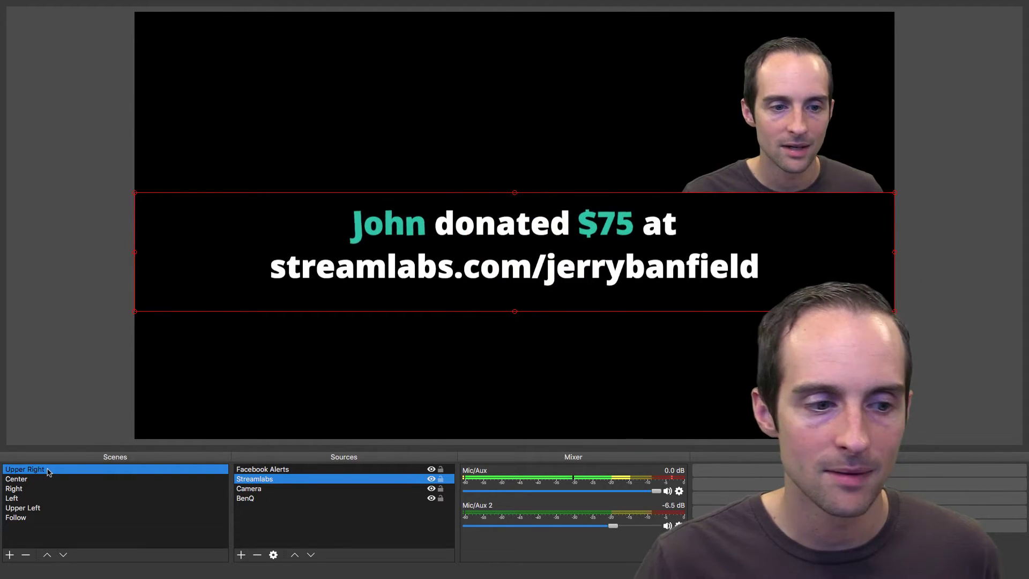
Drag the donation alert lower in the Left and Upper Left scenes to clear the camera
left_click(43, 498)
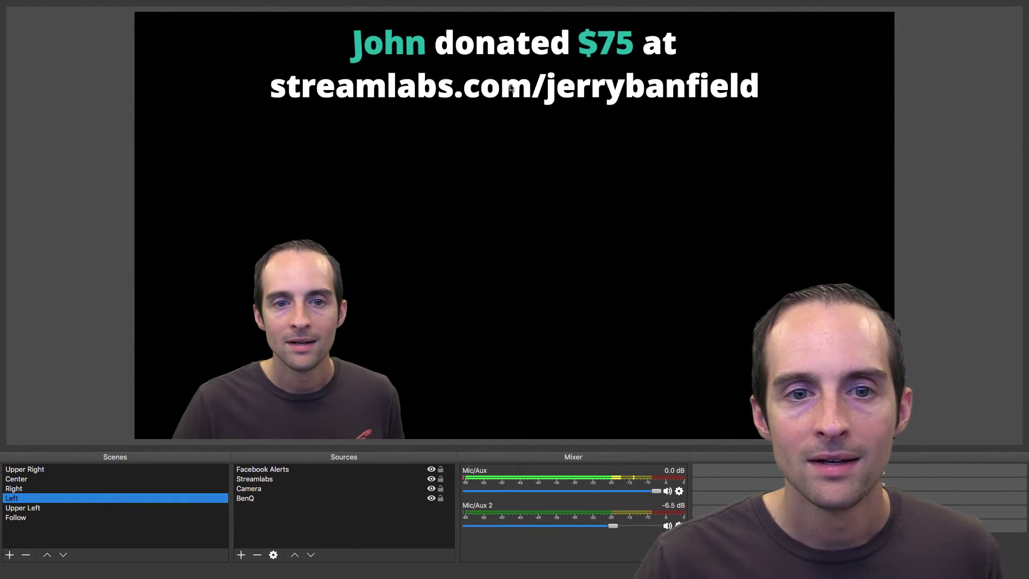
left_click_drag(511, 88, 501, 212)
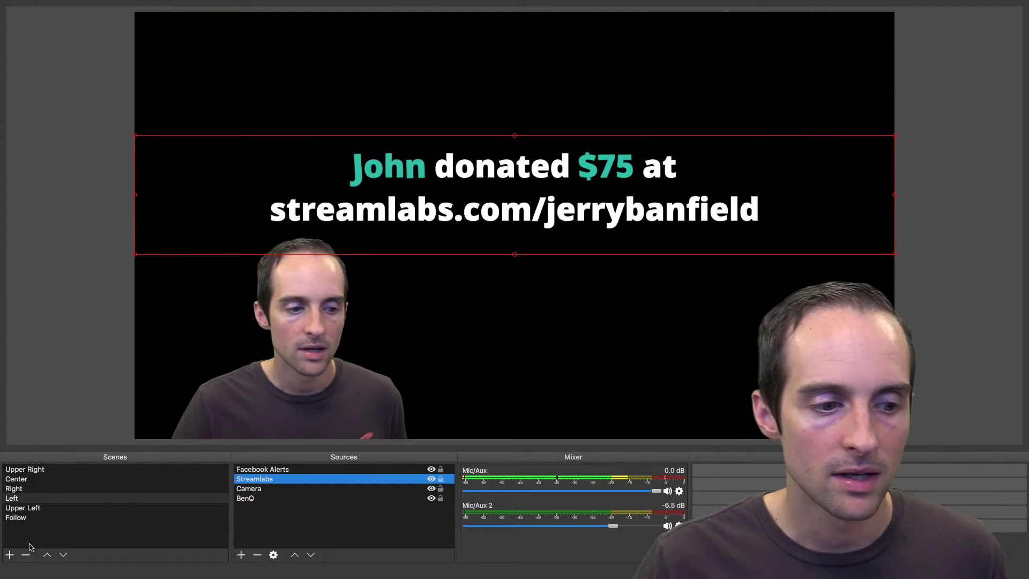
left_click(23, 507)
left_click_drag(470, 86, 467, 246)
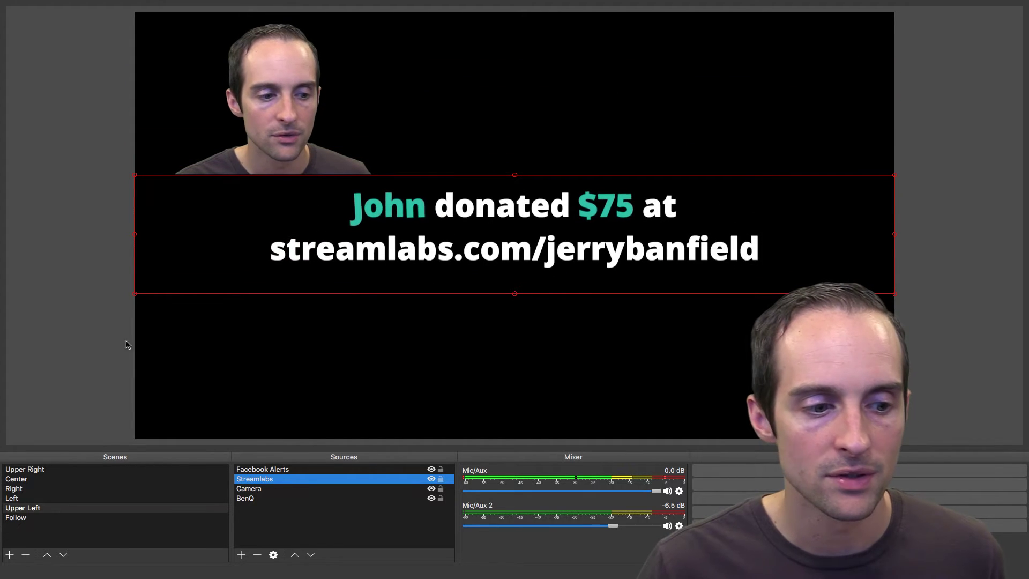
Cycle through Follow, Upper Right, Center, Right, Left and Upper Left scenes to verify alert placement
left_click(15, 517)
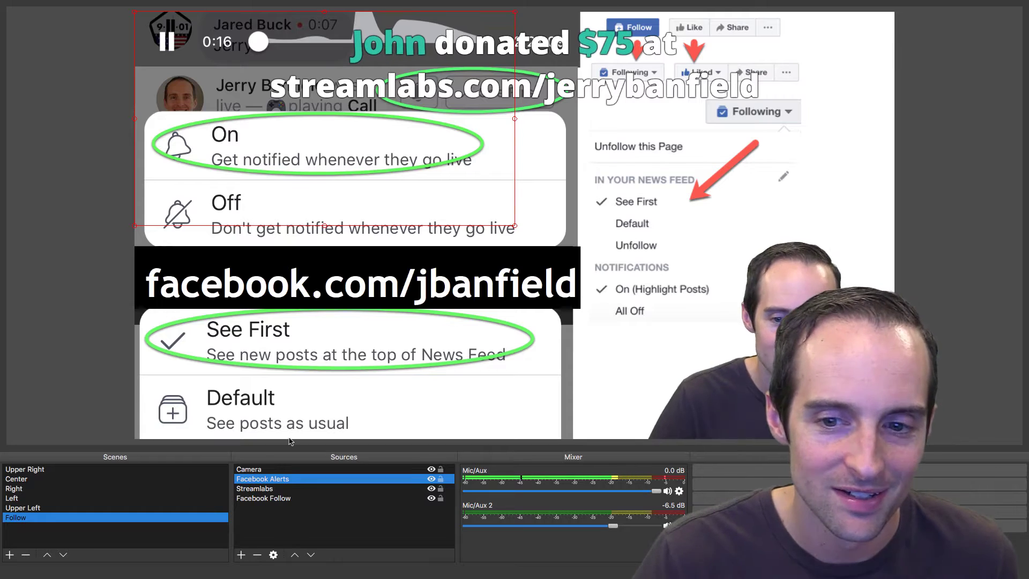
left_click(150, 469)
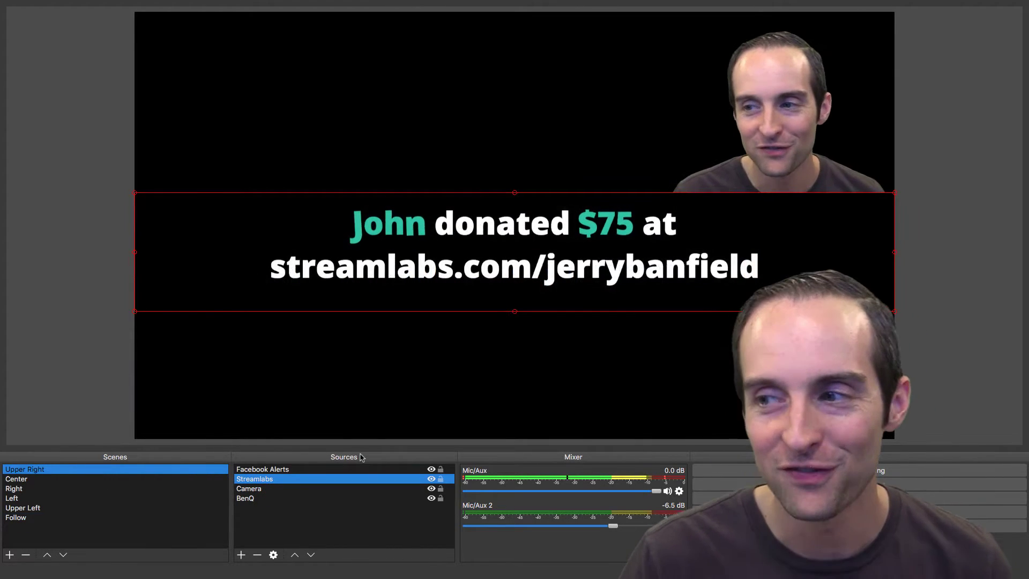
left_click(45, 480)
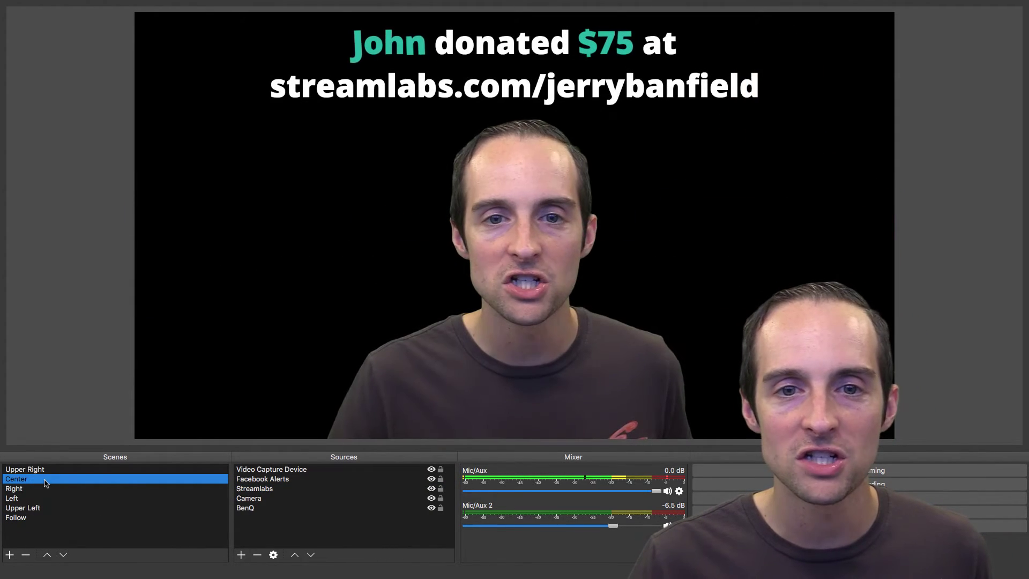
left_click(37, 488)
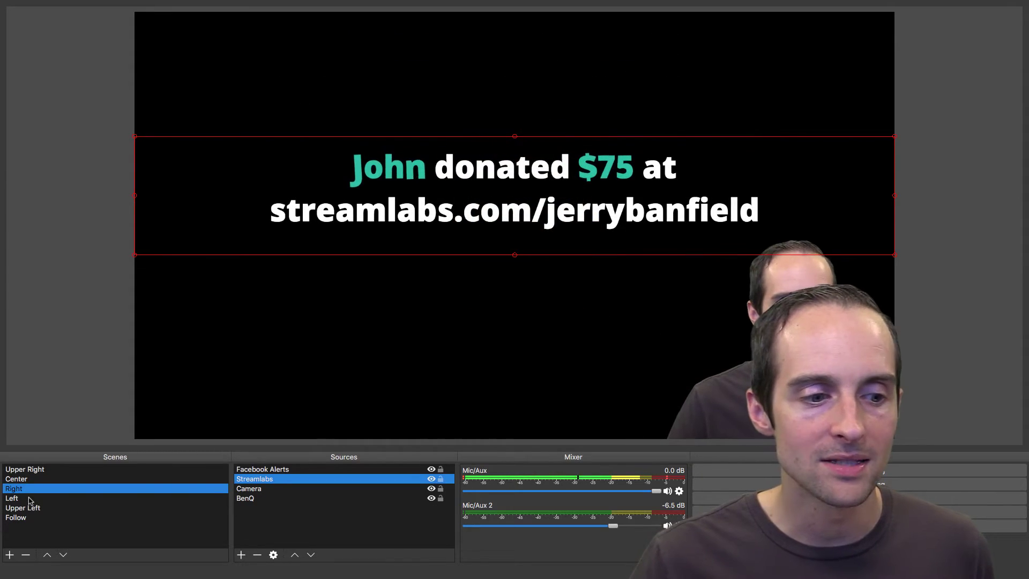
left_click(29, 498)
left_click(31, 508)
left_click(23, 517)
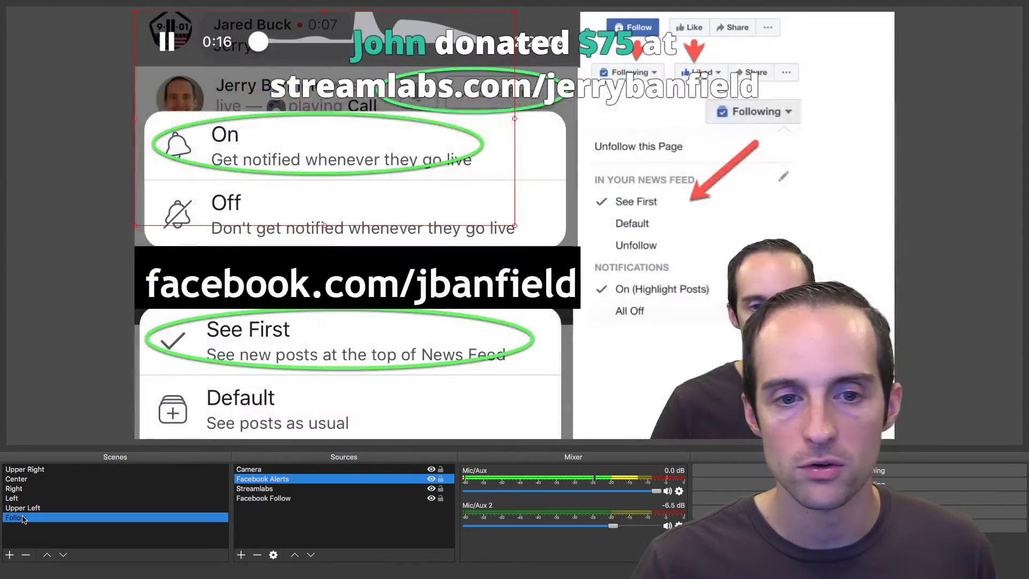
left_click(24, 469)
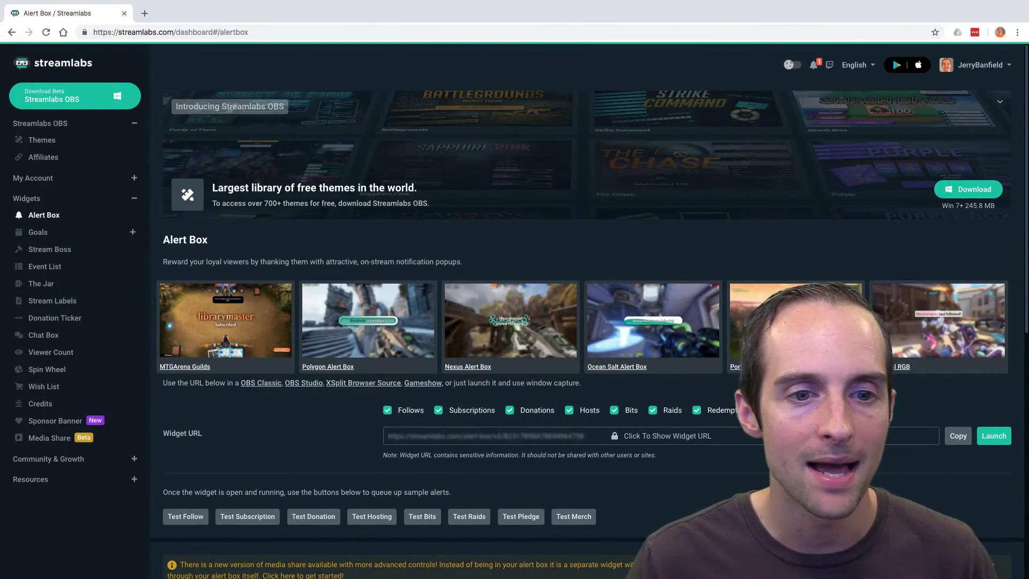
scroll(643, 395, "down", 6)
scroll(660, 395, "up", 4)
scroll(660, 394, "up", 3)
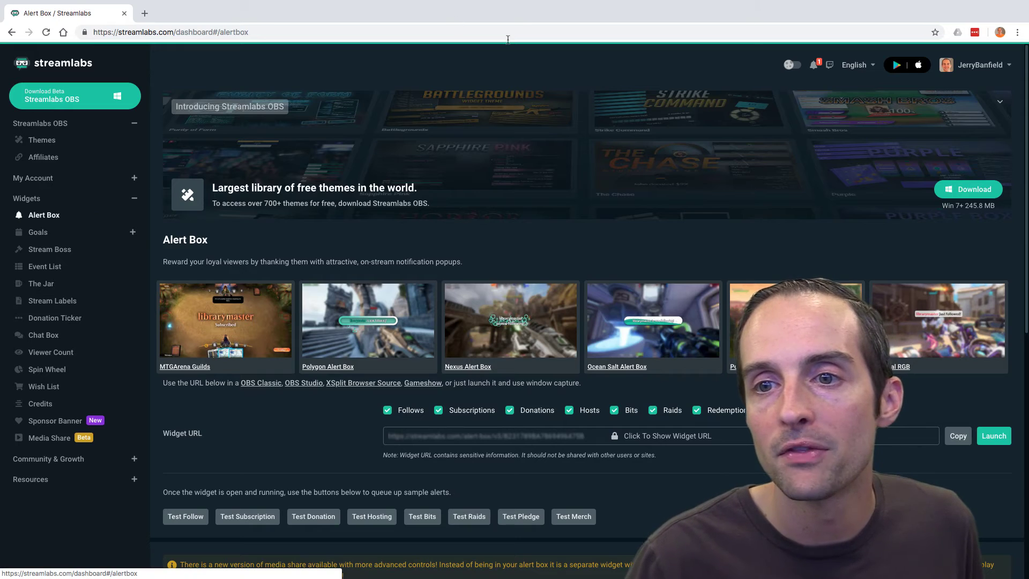
Switch the dashboard platform to Facebook, reload past the server error, and review the Donations, Pledges and Merch alerts
left_click(829, 65)
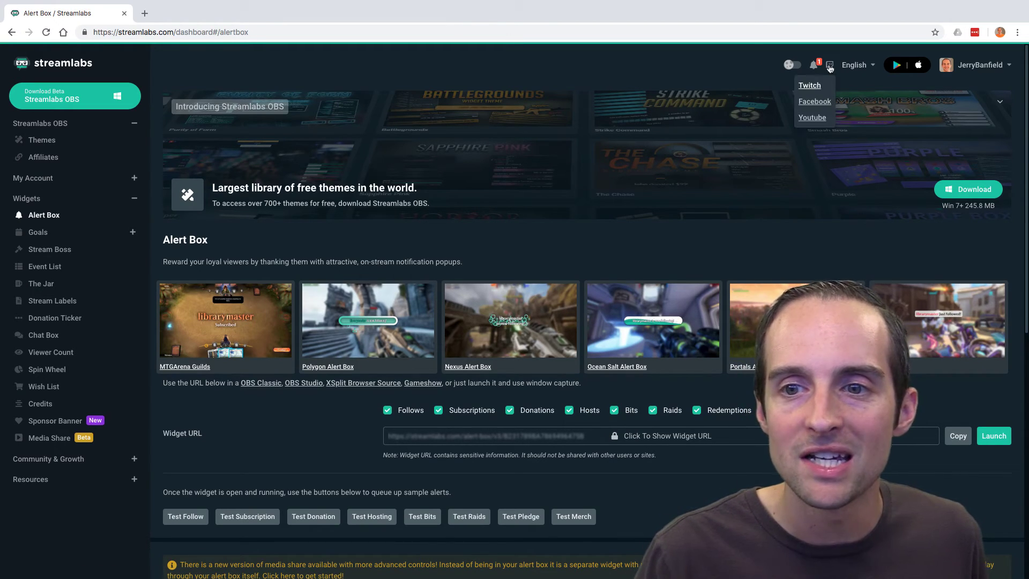
left_click(815, 101)
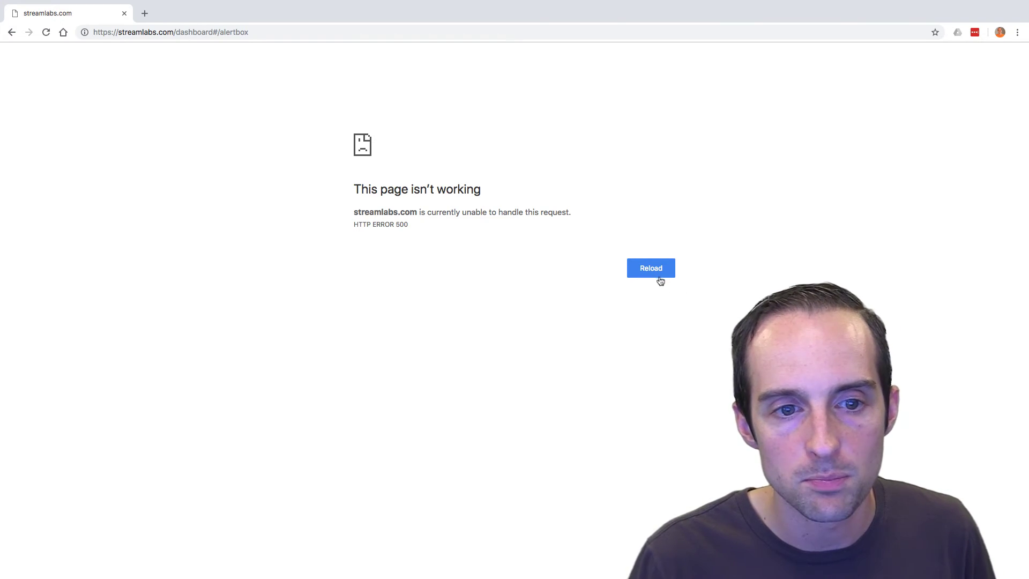
left_click(657, 274)
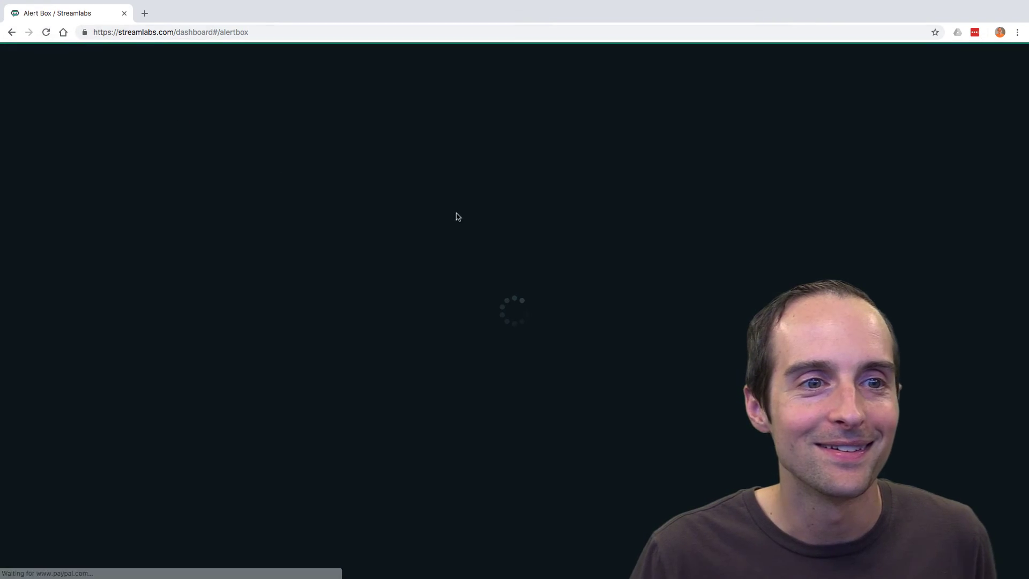
scroll(503, 333, "down", 3)
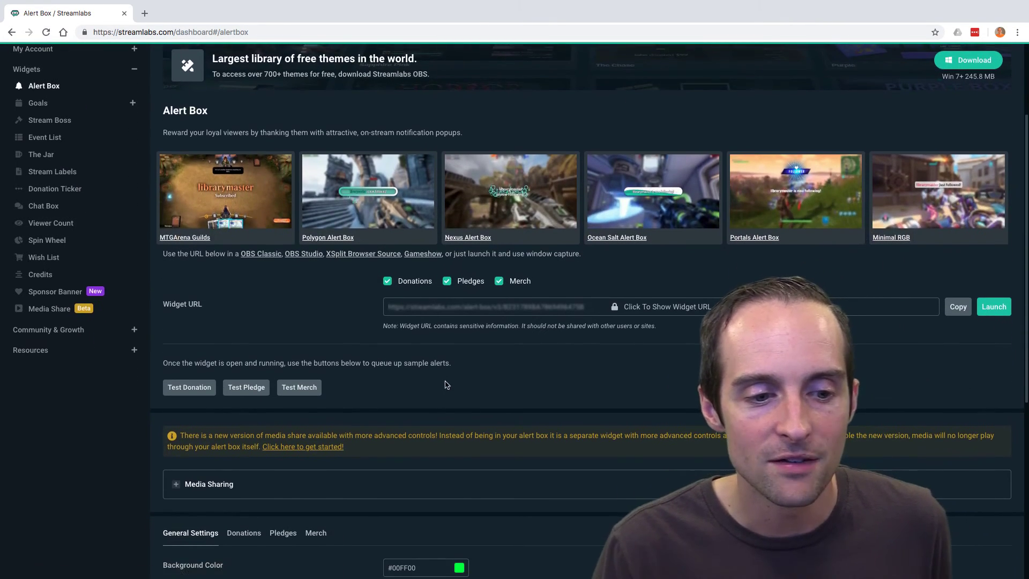
scroll(447, 384, "up", 3)
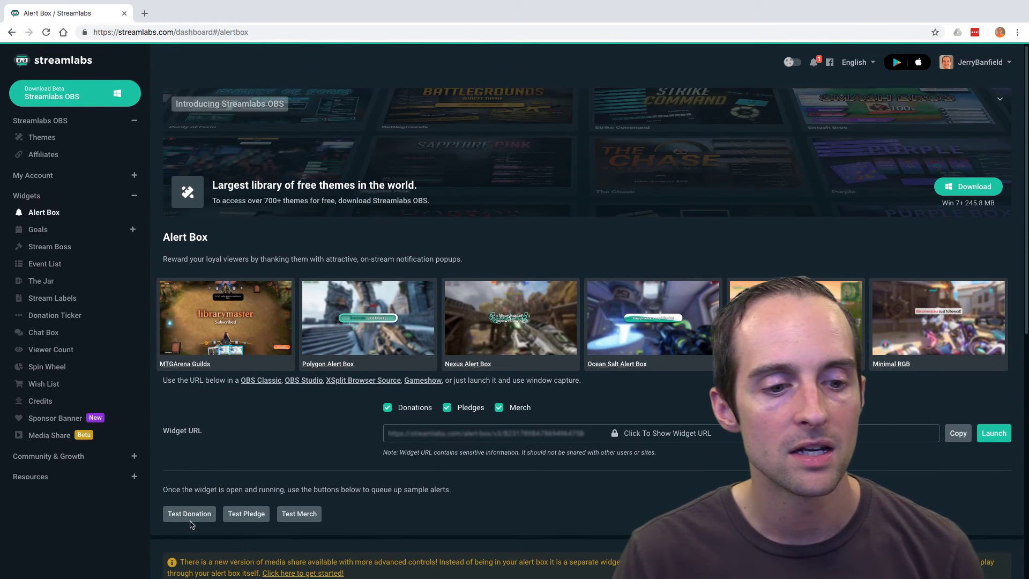